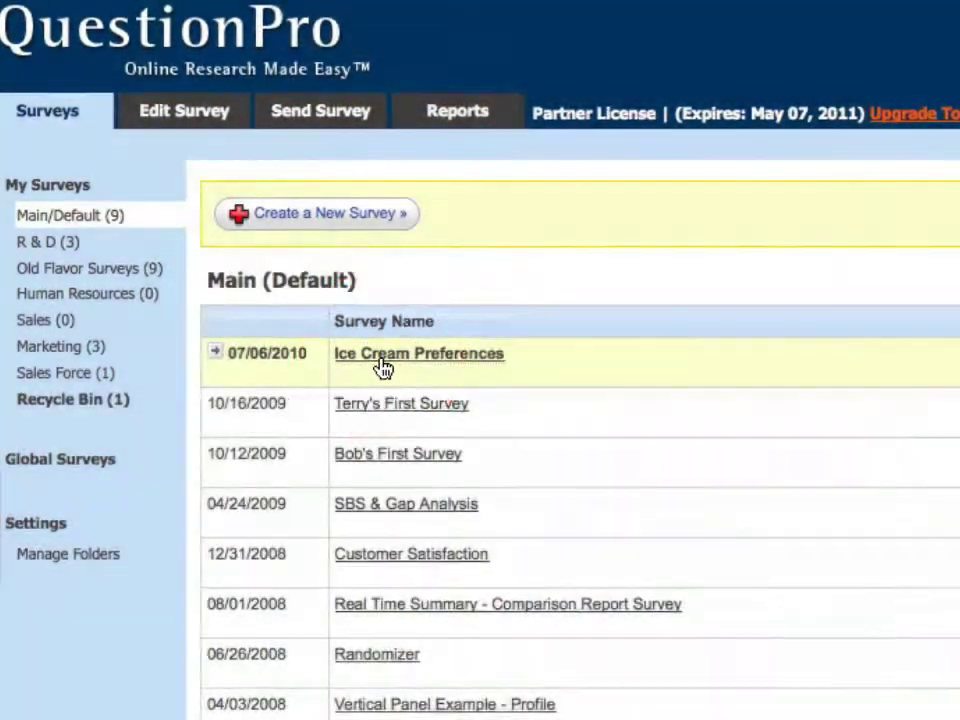
- Open the Ice Cream Preferences survey and go to its Send Survey distribution page
{"action": "left_click", "coordinate": [383, 369]}
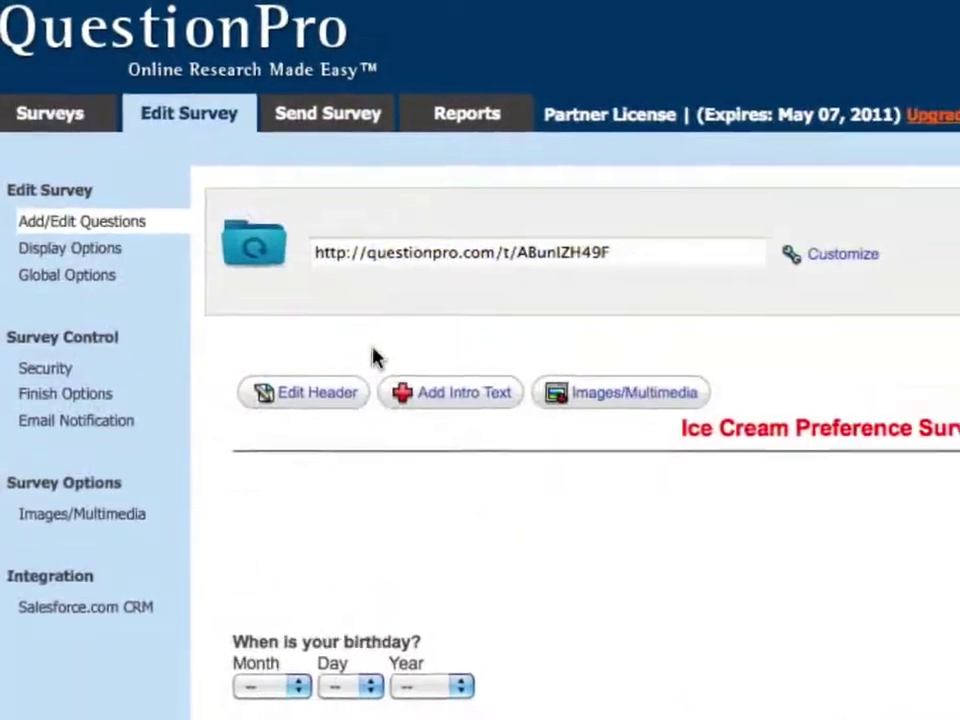
{"action": "left_click", "coordinate": [385, 160]}
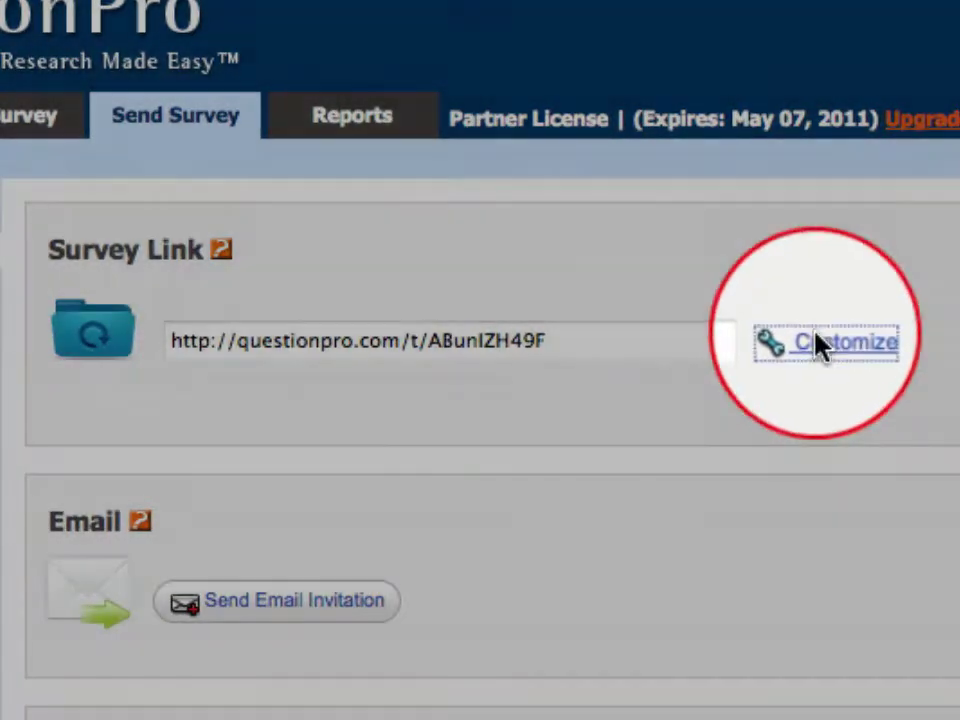
- Customize the survey link to BandT-icecream.questionpro.com and save it
{"action": "left_click", "coordinate": [820, 345]}
{"action": "type", "text": "BandT-icecream"}
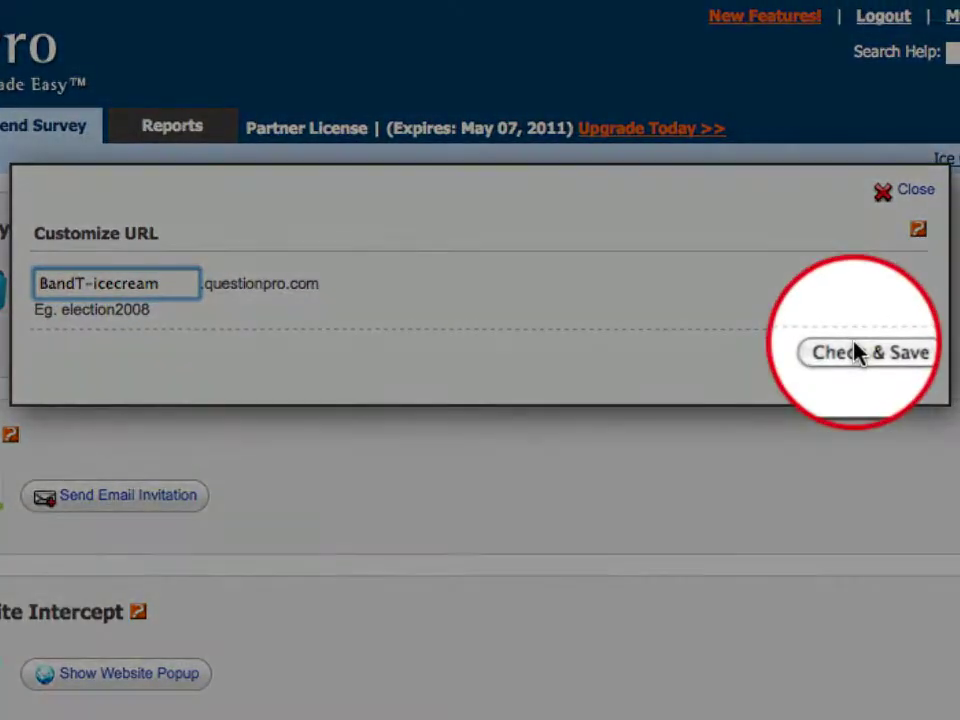
{"action": "left_click", "coordinate": [855, 352]}
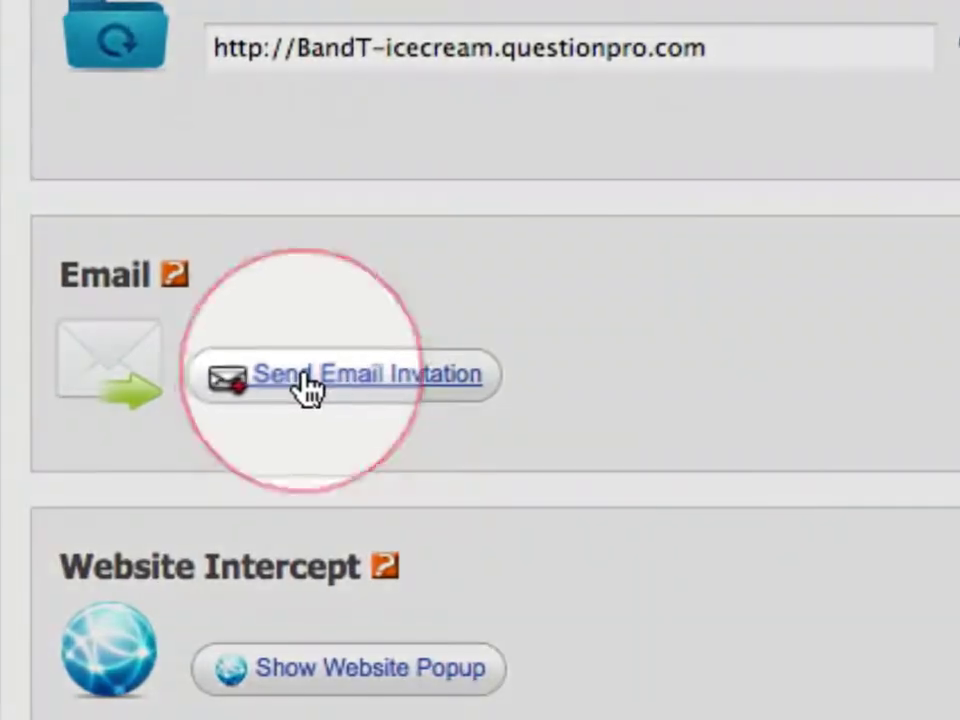
- Address the email invitation to three recipients, one per line, and review the Insert Survey Link options
{"action": "left_click", "coordinate": [95, 498]}
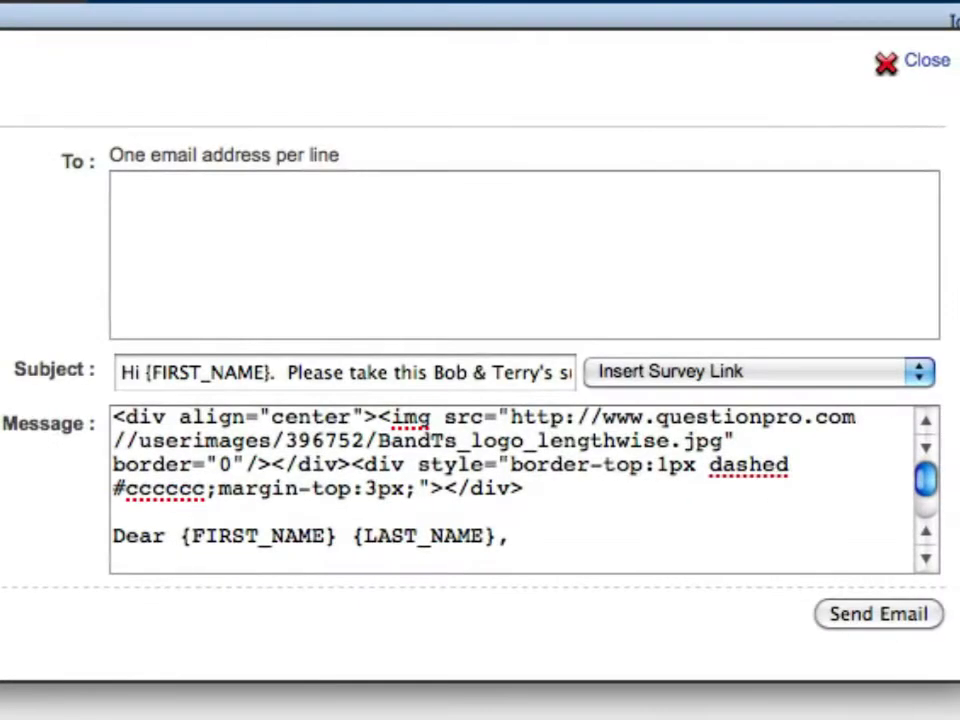
{"action": "key", "text": "Return"}
{"action": "key", "text": "Return"}
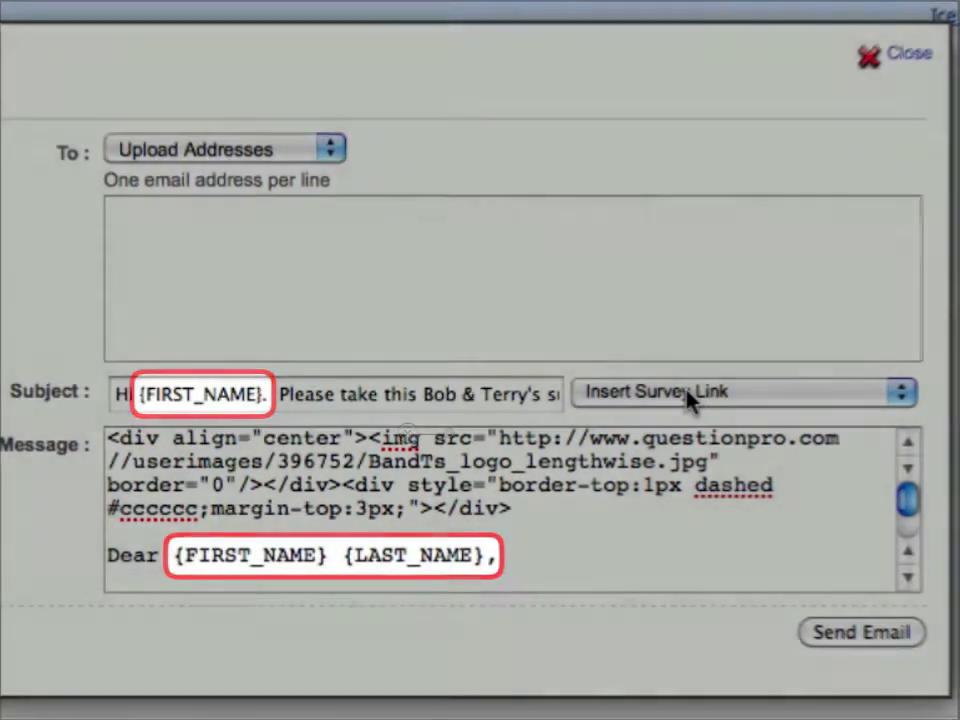
{"action": "left_click", "coordinate": [688, 396]}
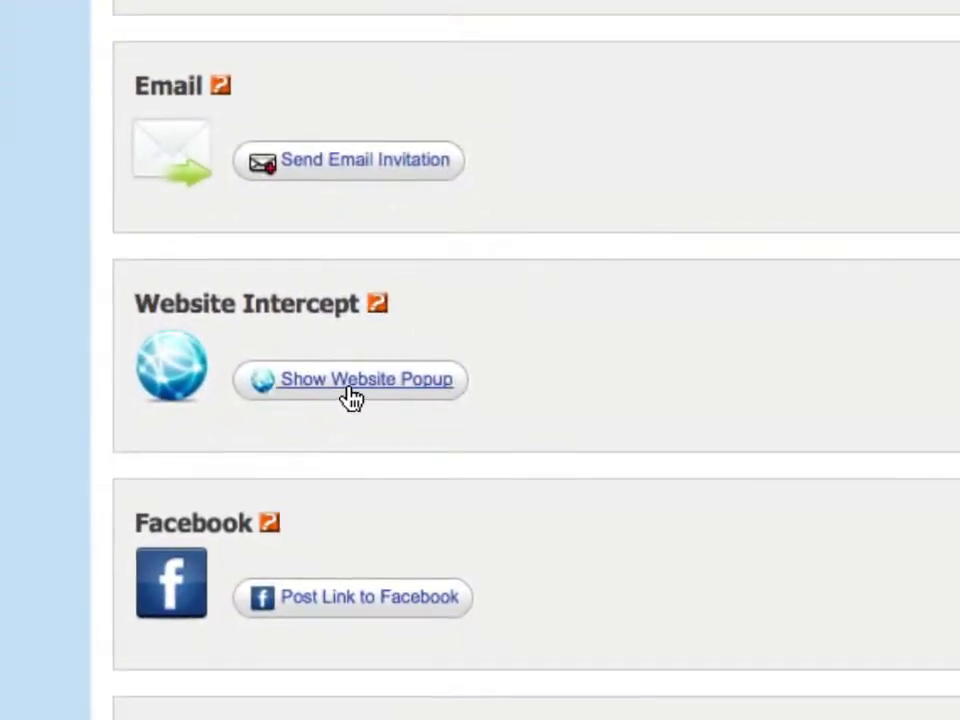
{"action": "left_click", "coordinate": [345, 388]}
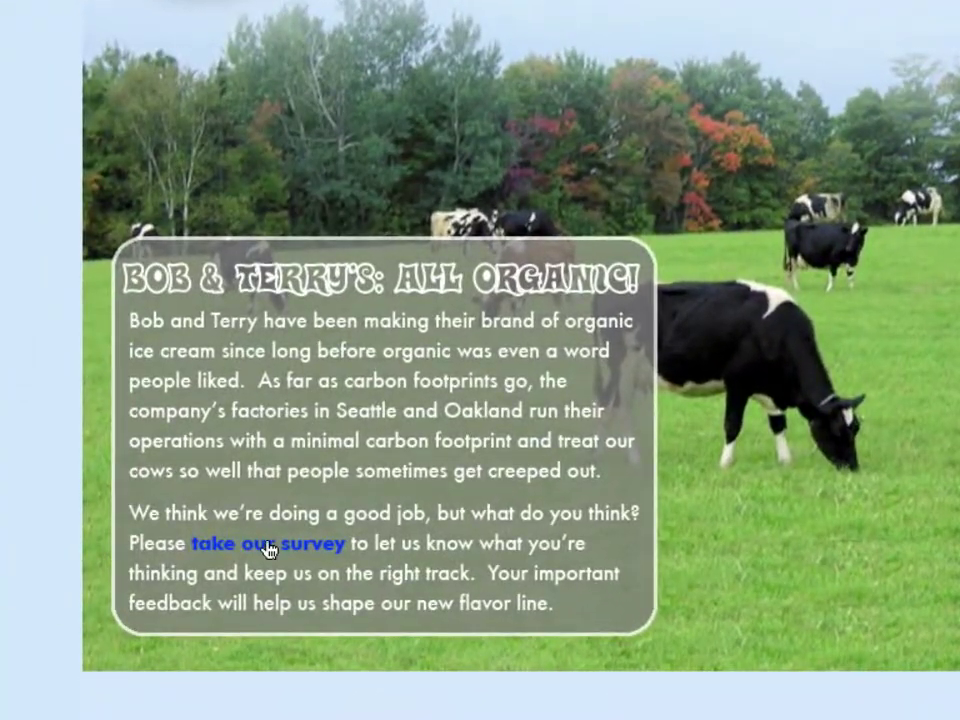
{"action": "left_click", "coordinate": [262, 562]}
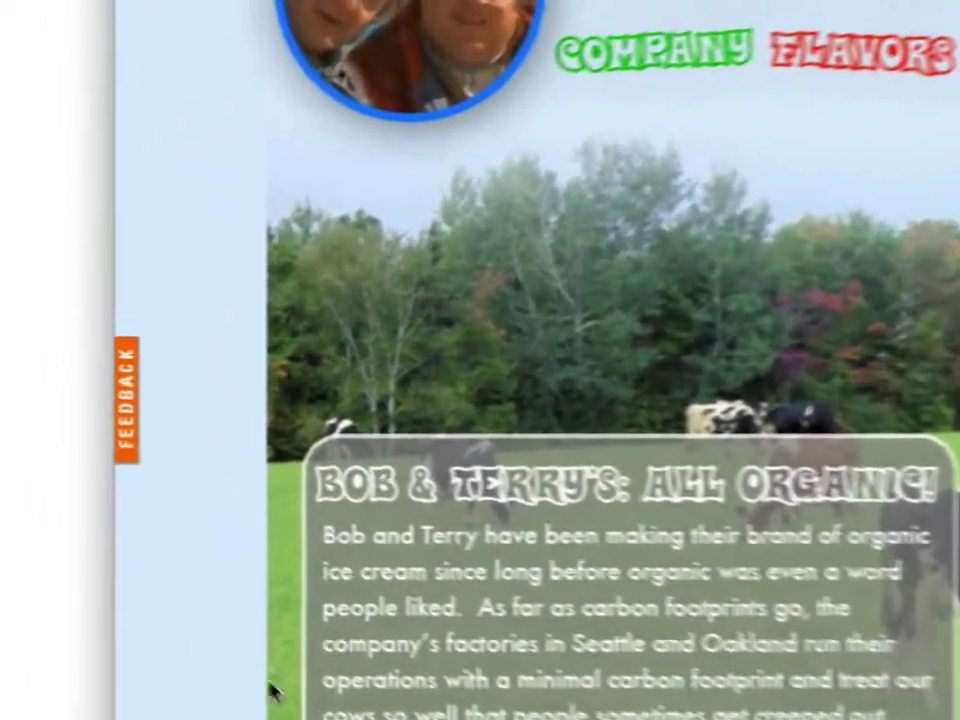
{"action": "left_click", "coordinate": [126, 440]}
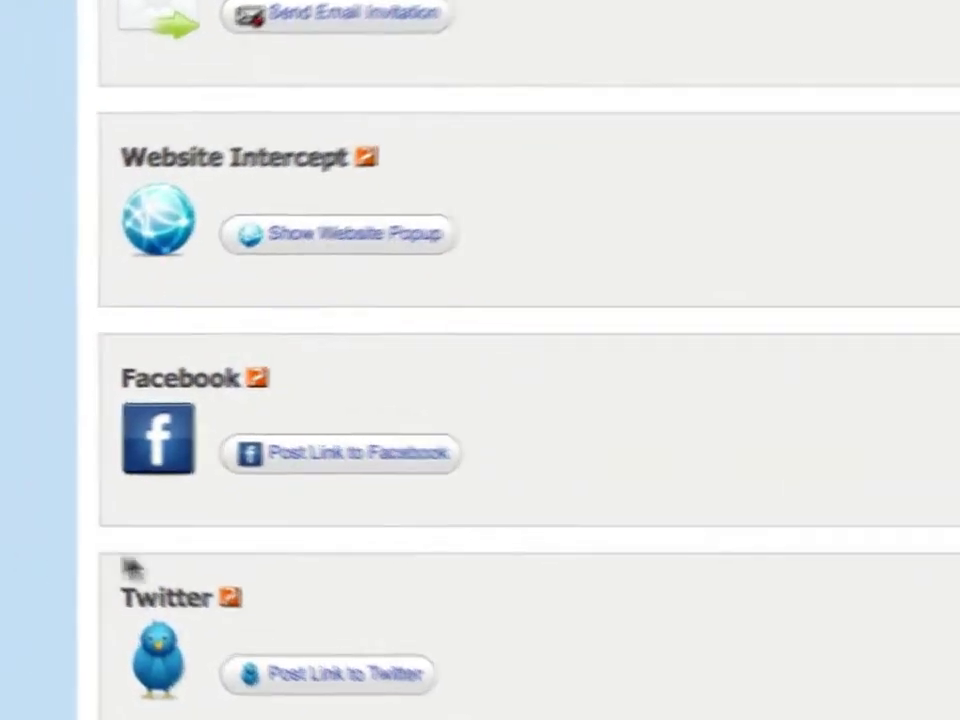
- Post the survey link to Facebook with the message 'Please take the new flavor surv…'
{"action": "left_click", "coordinate": [245, 443]}
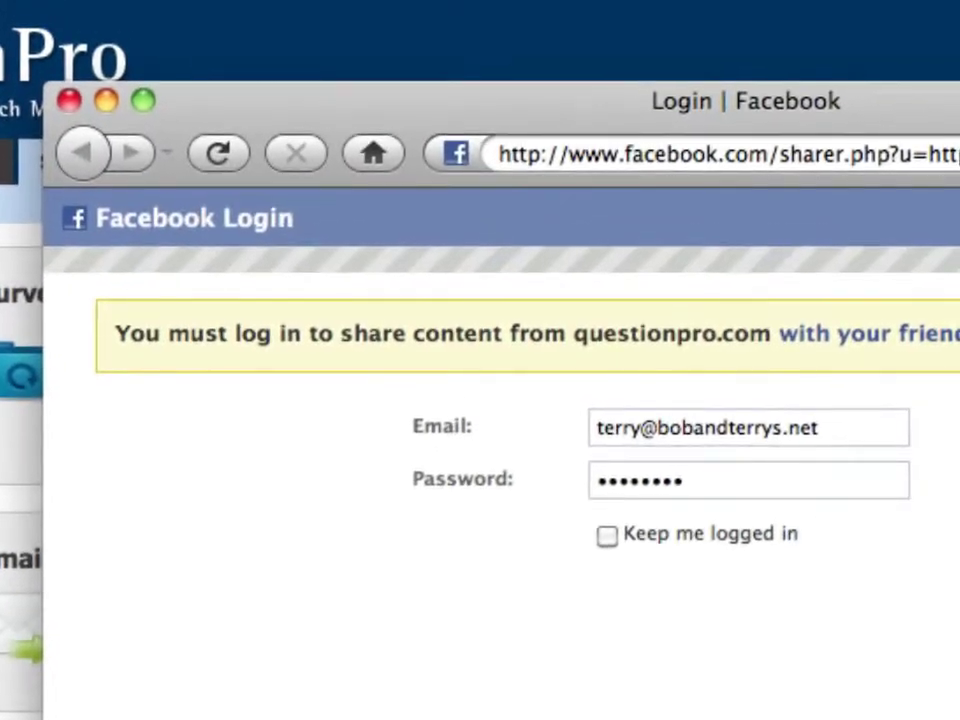
{"action": "type", "text": "Please take the new flavor"}
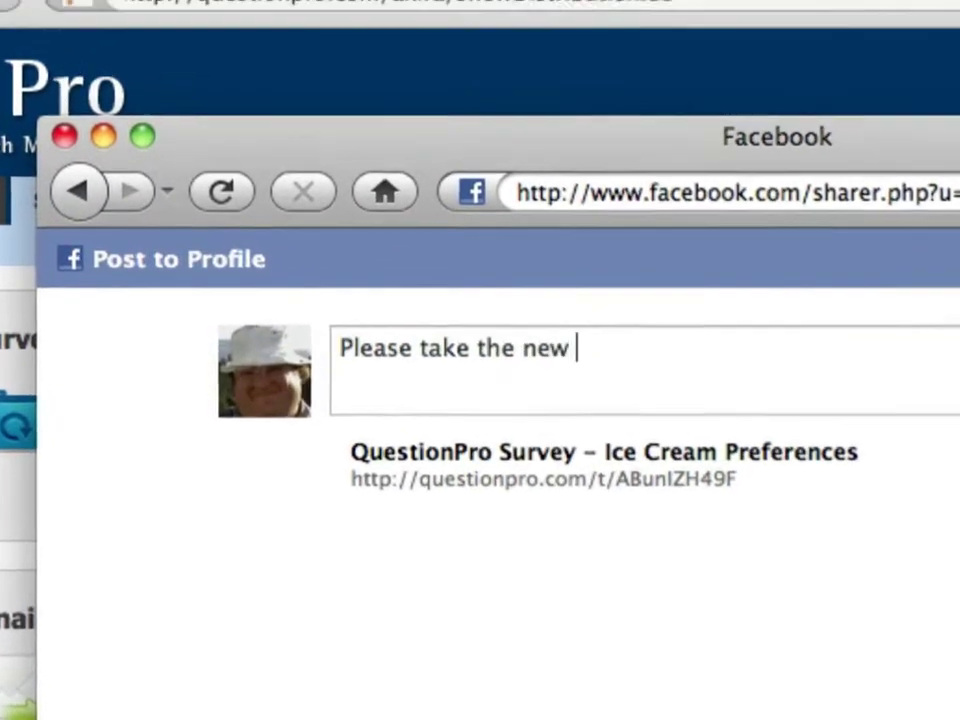
{"action": "type", "text": " surv"}
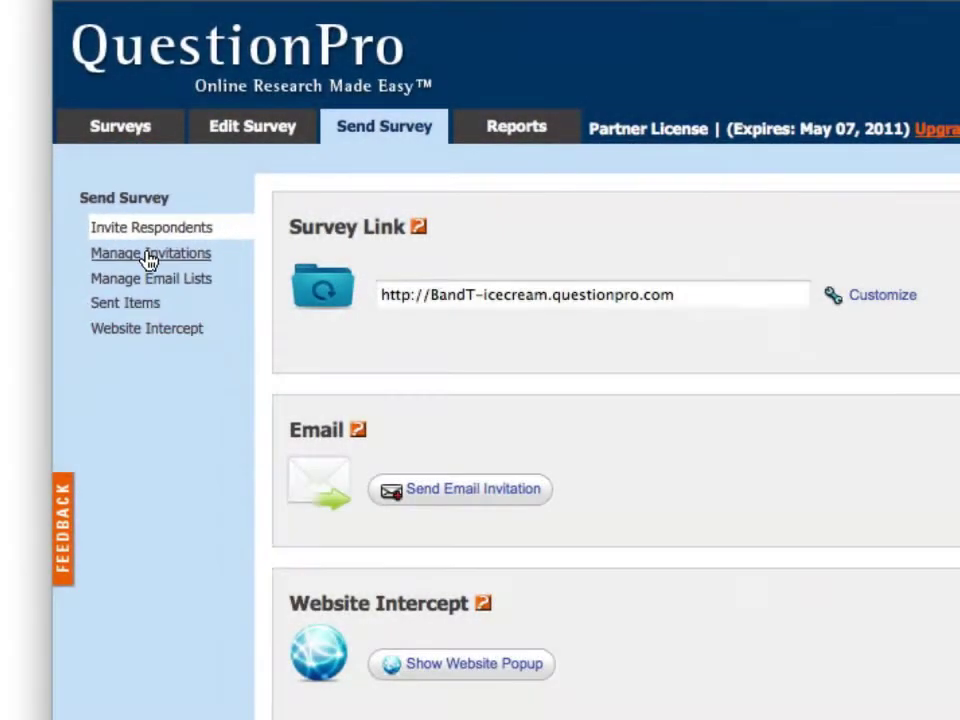
- Insert the survey link after 'link:' in the invitation, set to Keep Respondents Anonymous
{"action": "left_click", "coordinate": [148, 256]}
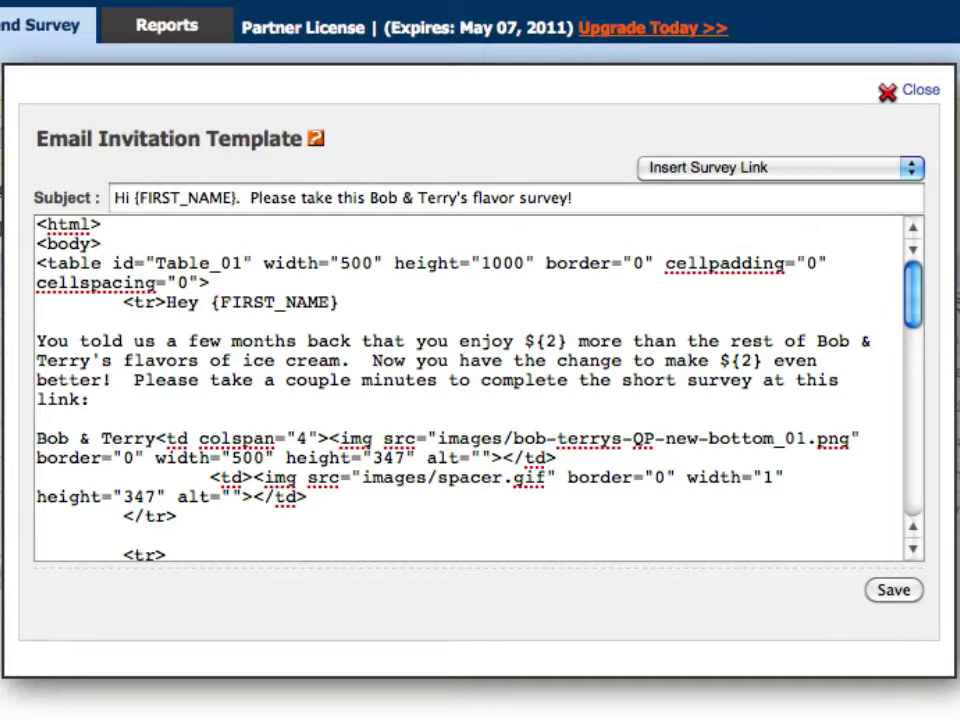
{"action": "left_click", "coordinate": [113, 399]}
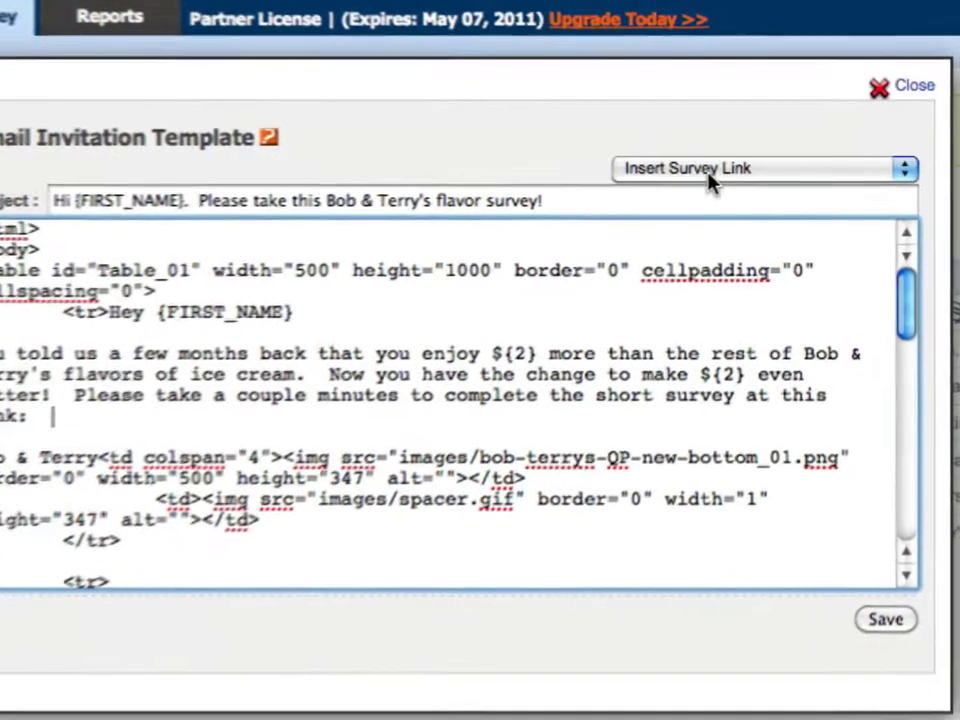
{"action": "left_click", "coordinate": [726, 172]}
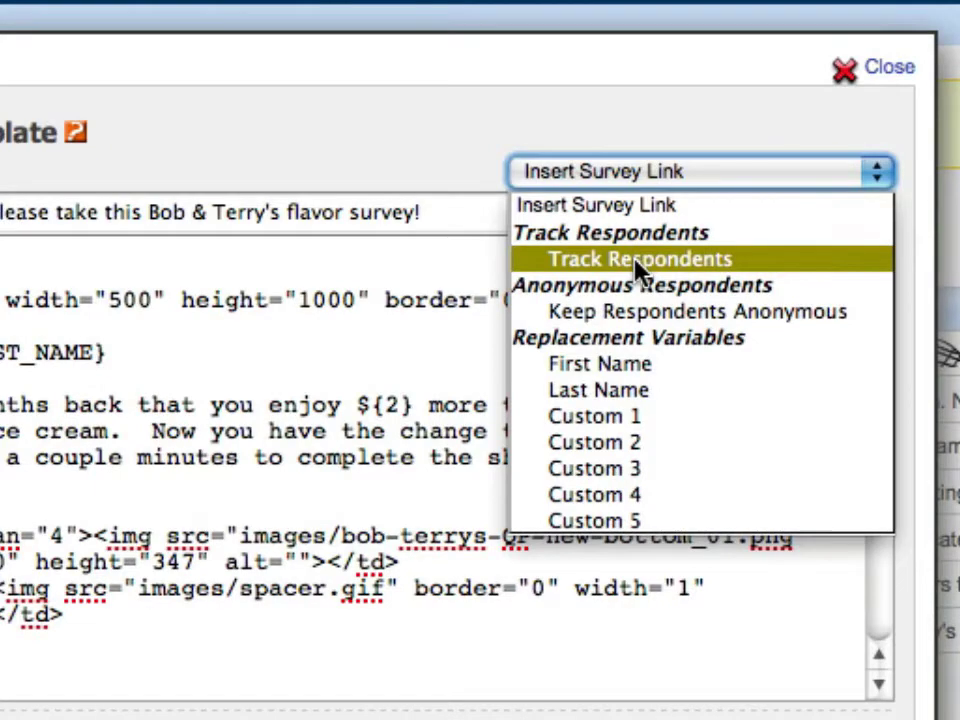
{"action": "left_click", "coordinate": [638, 262]}
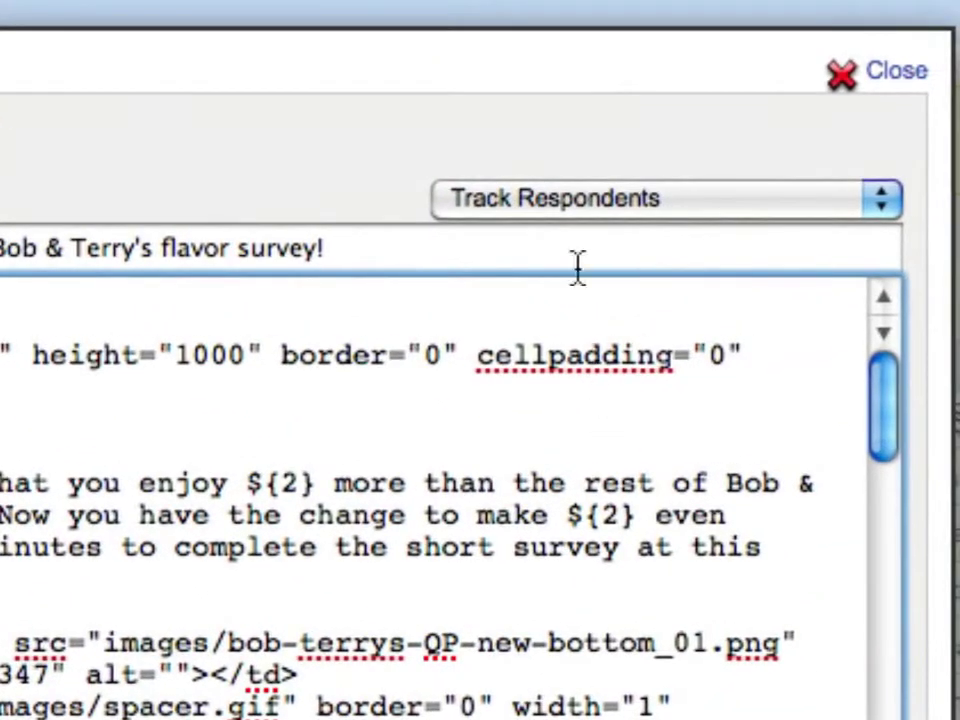
{"action": "left_click", "coordinate": [572, 208]}
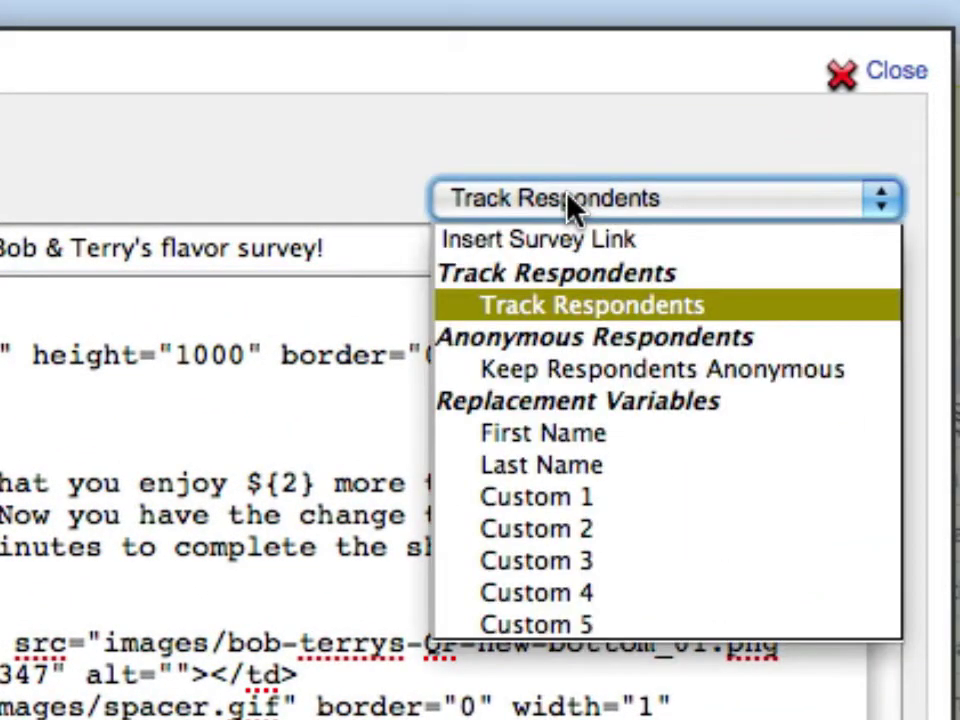
{"action": "left_click", "coordinate": [574, 372]}
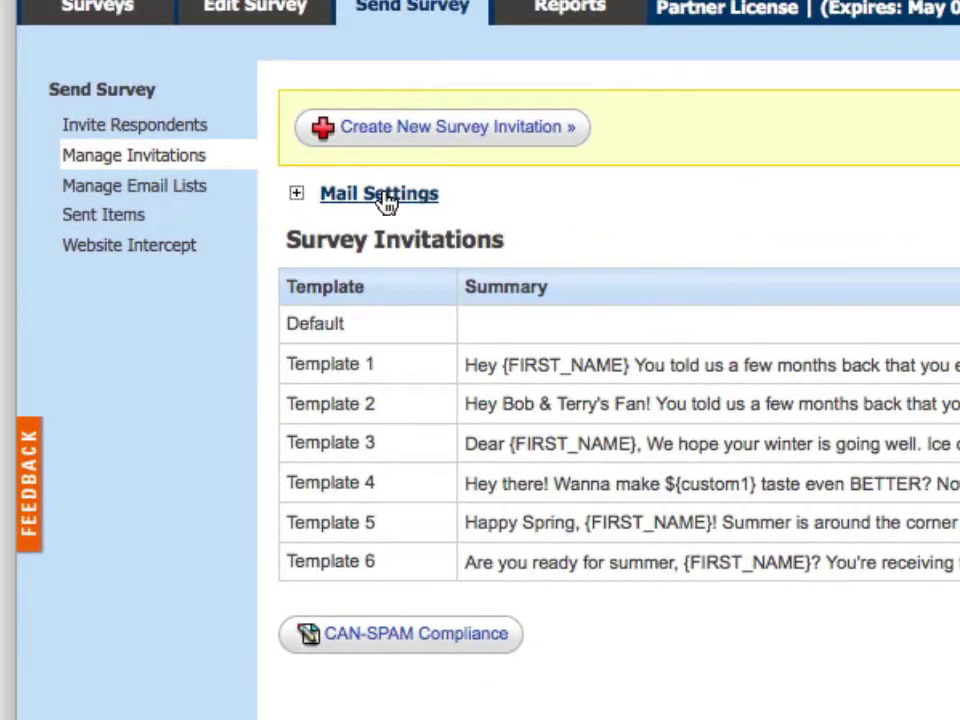
- Change the sender e-mail address and set the link text to 'Please take our survey!'
{"action": "left_click", "coordinate": [386, 201]}
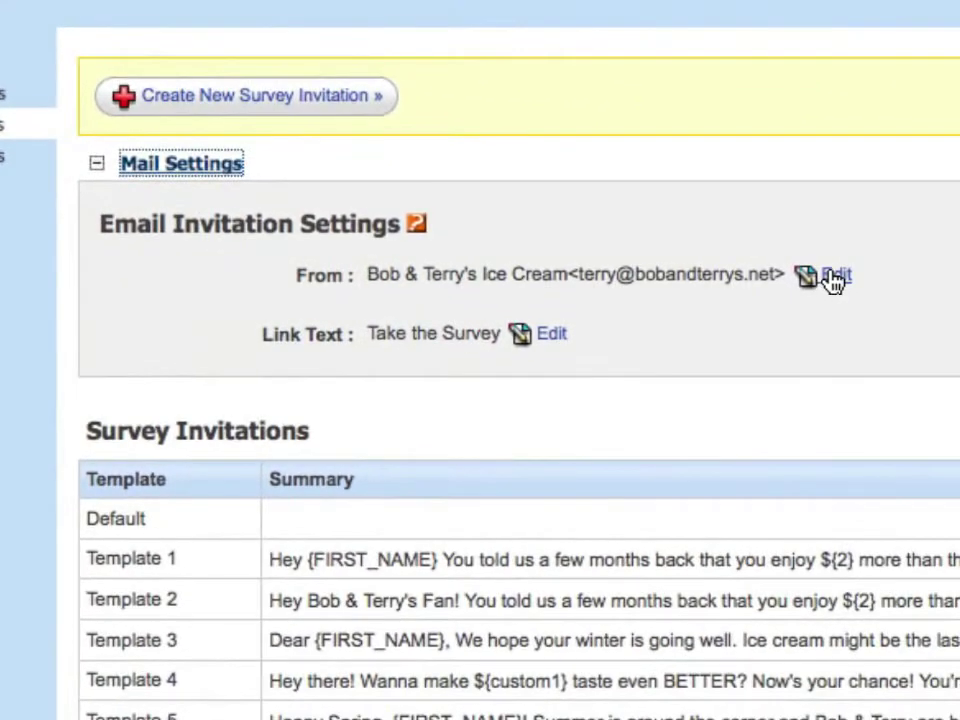
{"action": "left_click", "coordinate": [834, 277]}
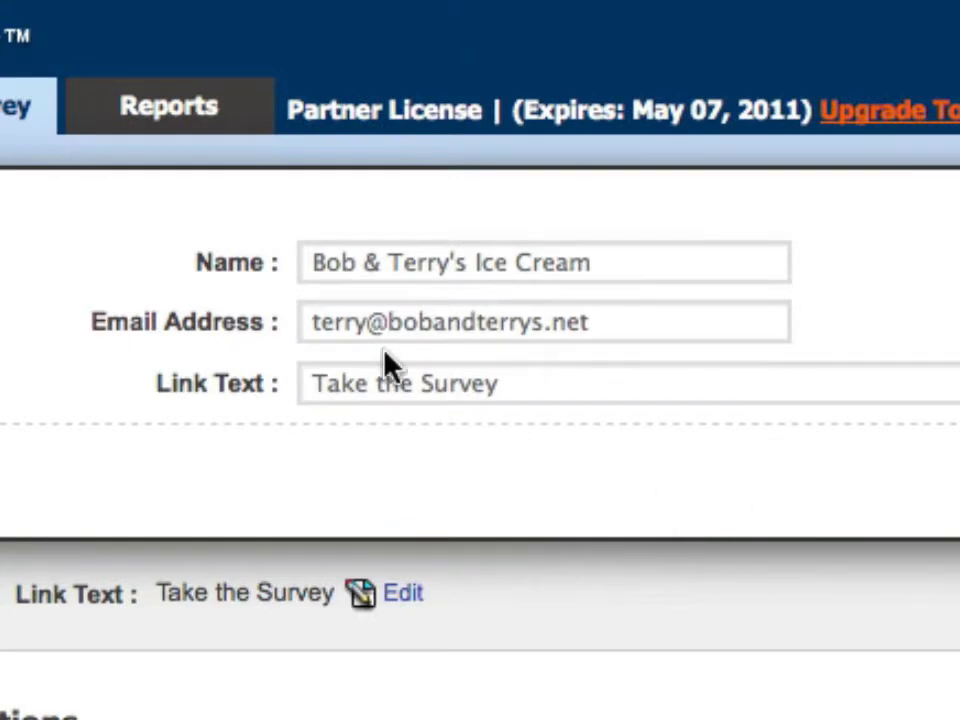
{"action": "double_click", "coordinate": [345, 322]}
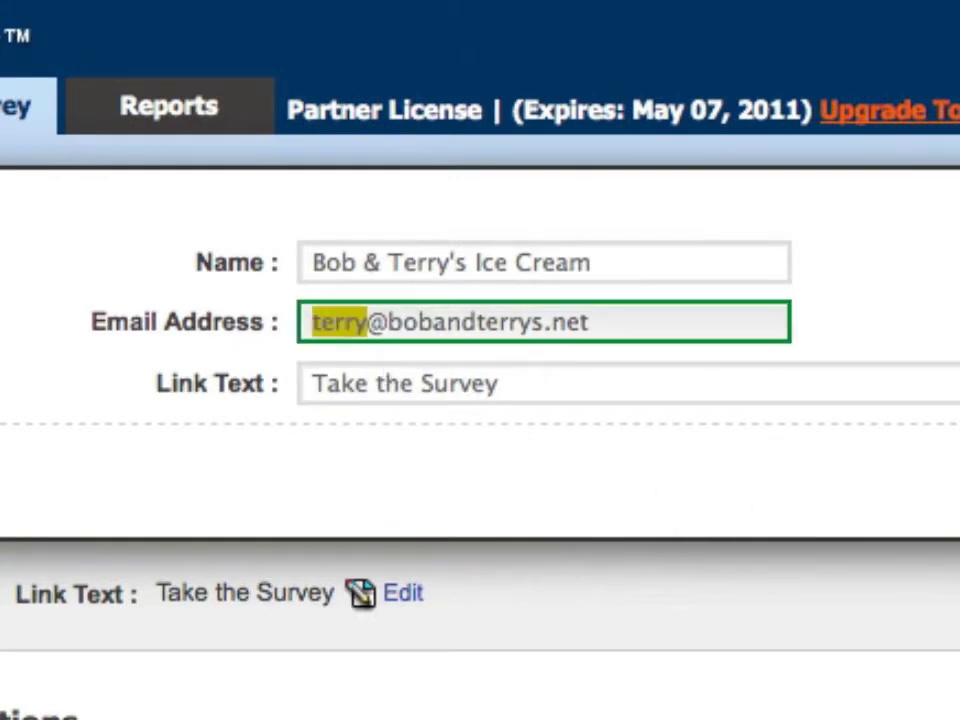
{"action": "key", "text": "Tab"}
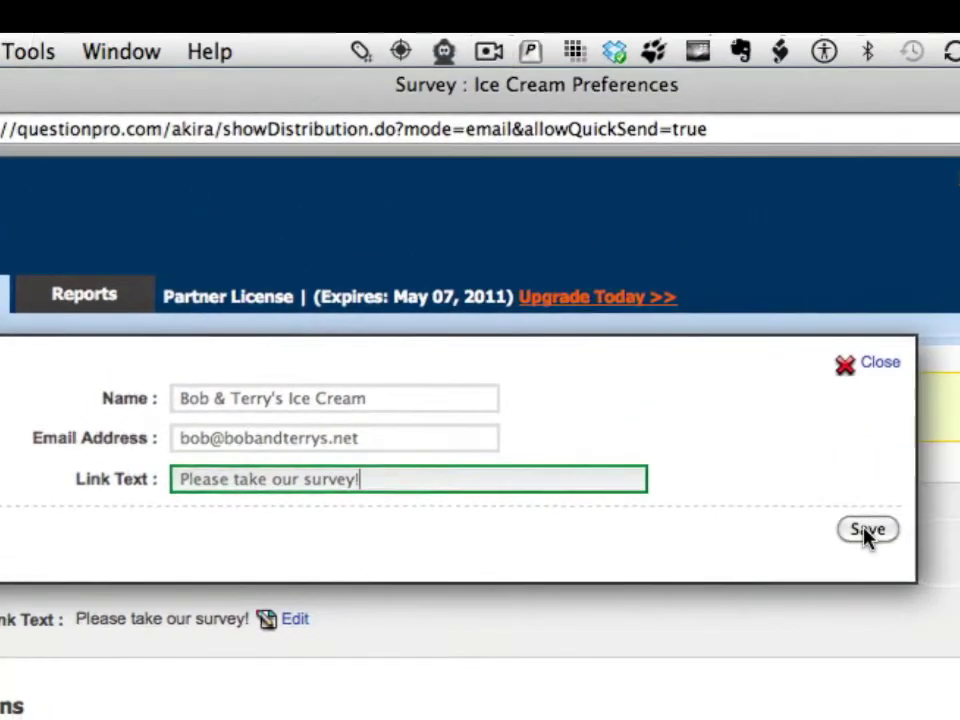
{"action": "left_click", "coordinate": [866, 530]}
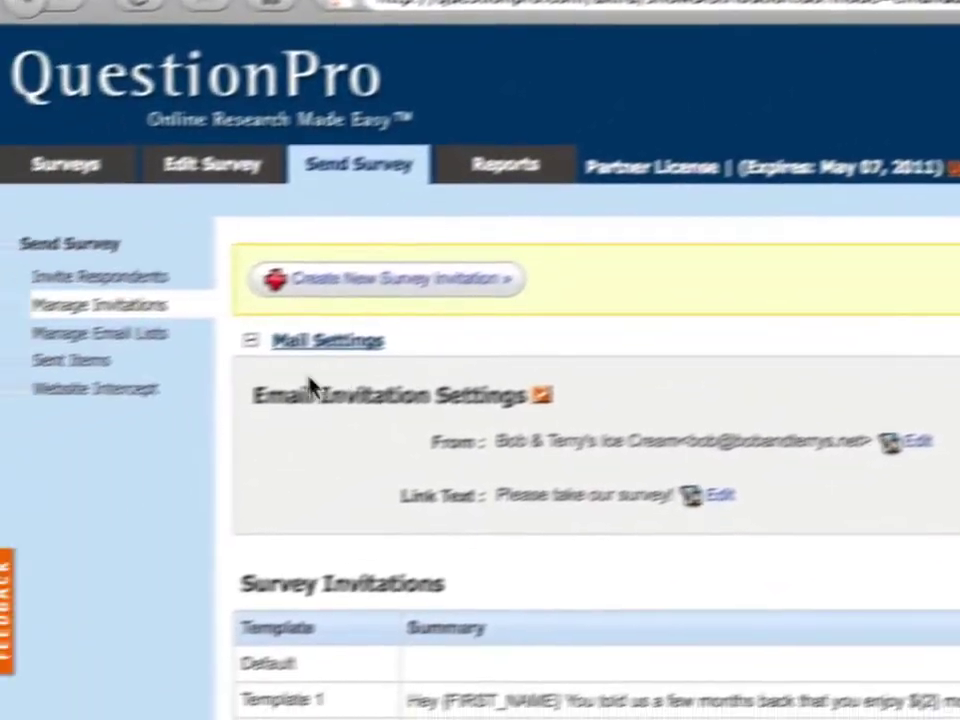
- Create Email-List-13 as a Survey Specific List and begin a CSV upload of addresses
{"action": "left_click", "coordinate": [116, 336]}
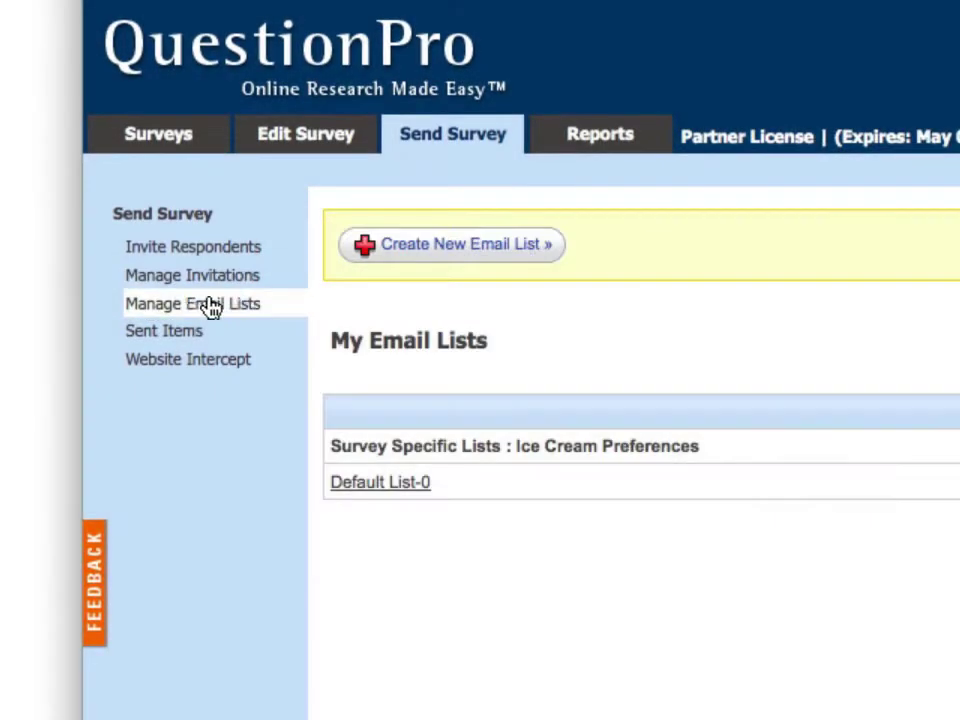
{"action": "left_click", "coordinate": [399, 260]}
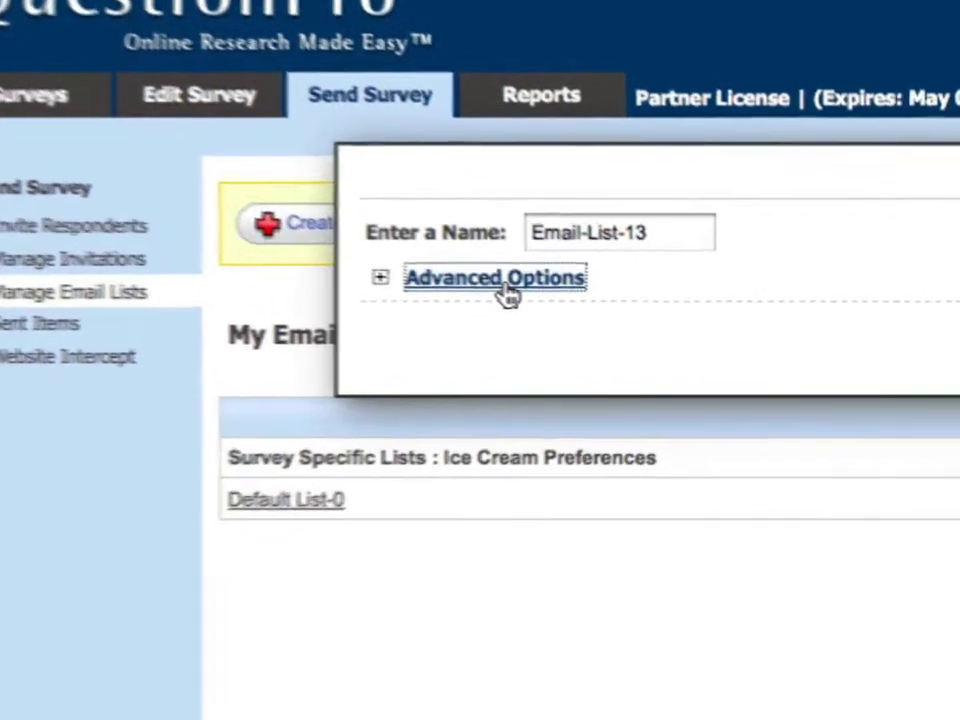
{"action": "left_click", "coordinate": [570, 295]}
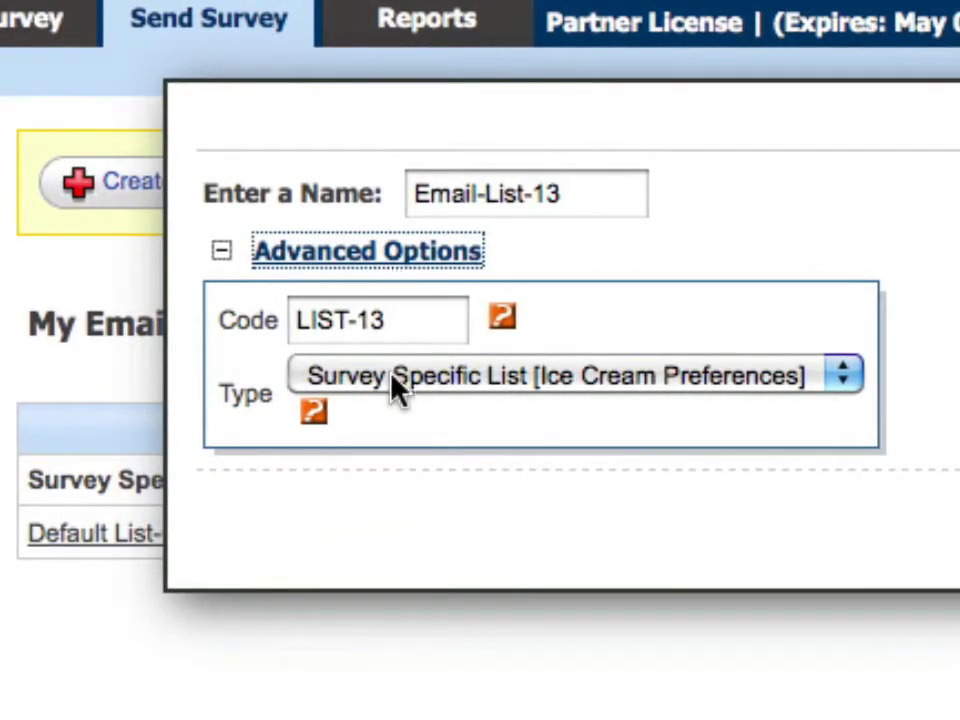
{"action": "left_click", "coordinate": [397, 388]}
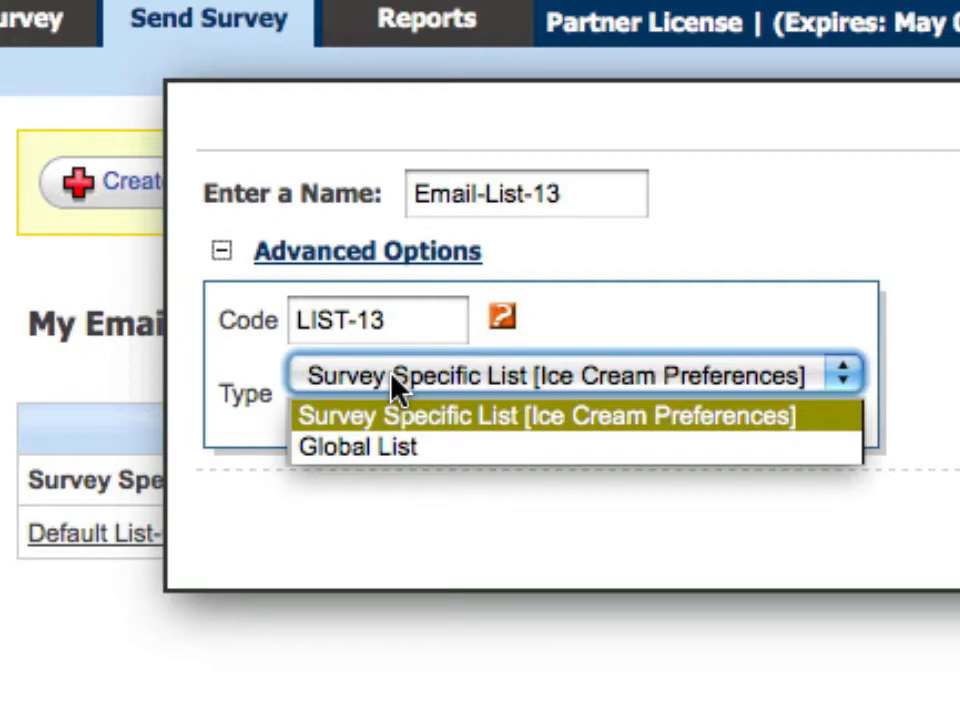
{"action": "left_click", "coordinate": [388, 416]}
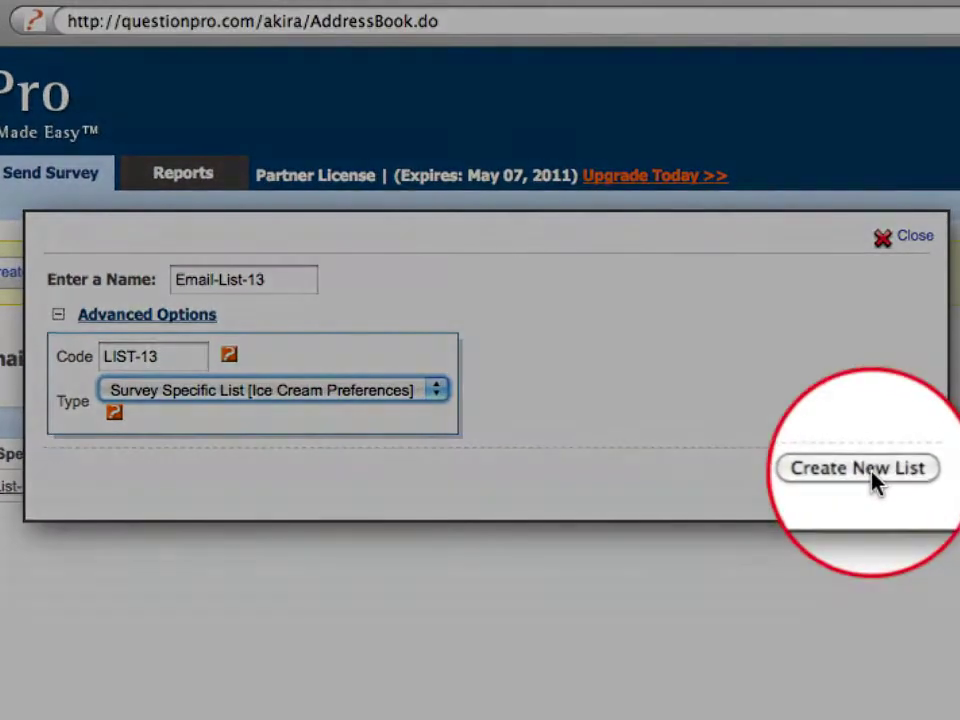
{"action": "left_click", "coordinate": [858, 468]}
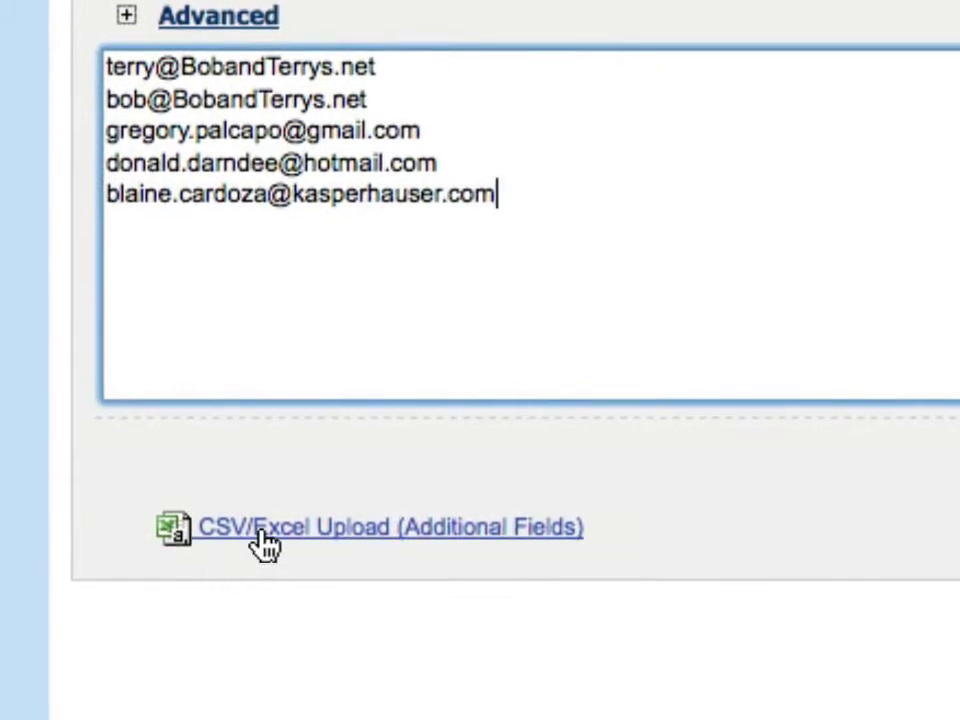
{"action": "left_click", "coordinate": [264, 540]}
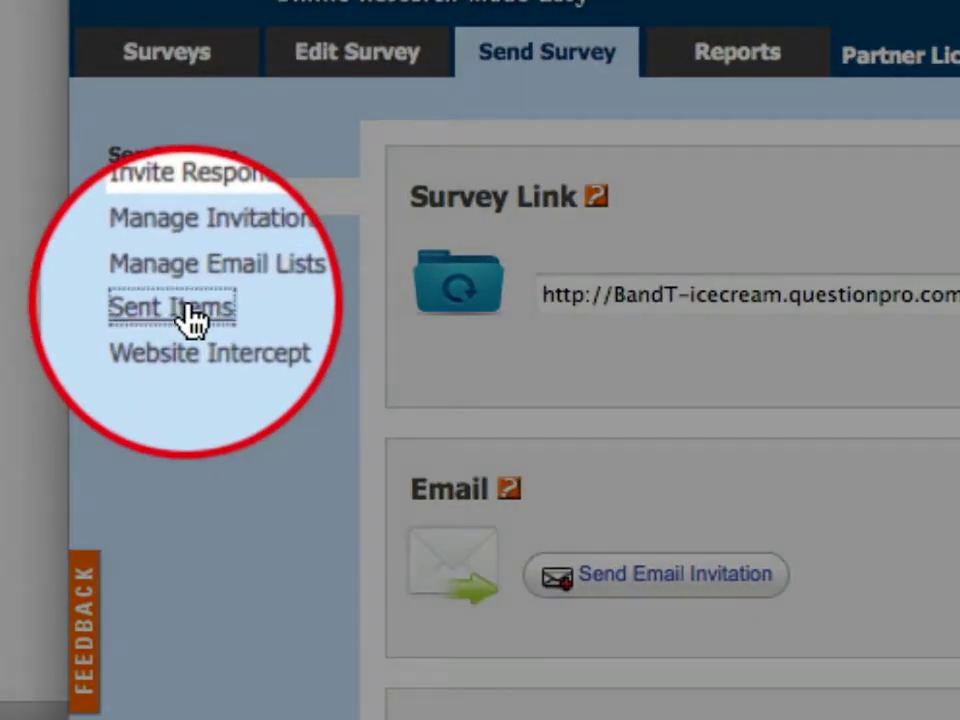
- Review Sent Items delivery status and batch history, closing a reminder without sending
{"action": "left_click", "coordinate": [190, 318]}
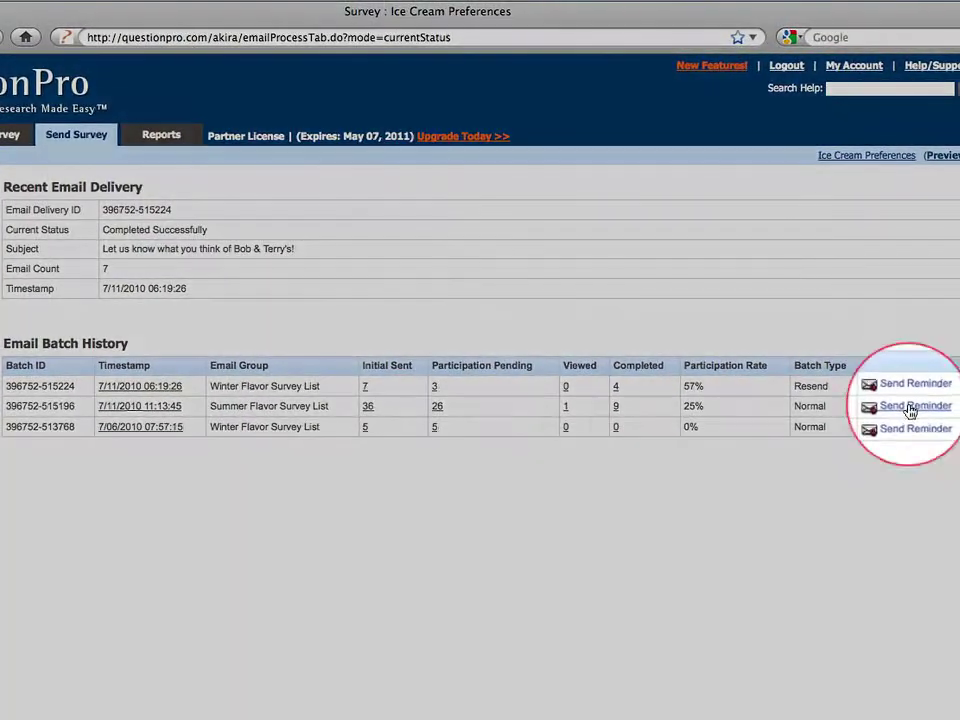
{"action": "left_click", "coordinate": [912, 408]}
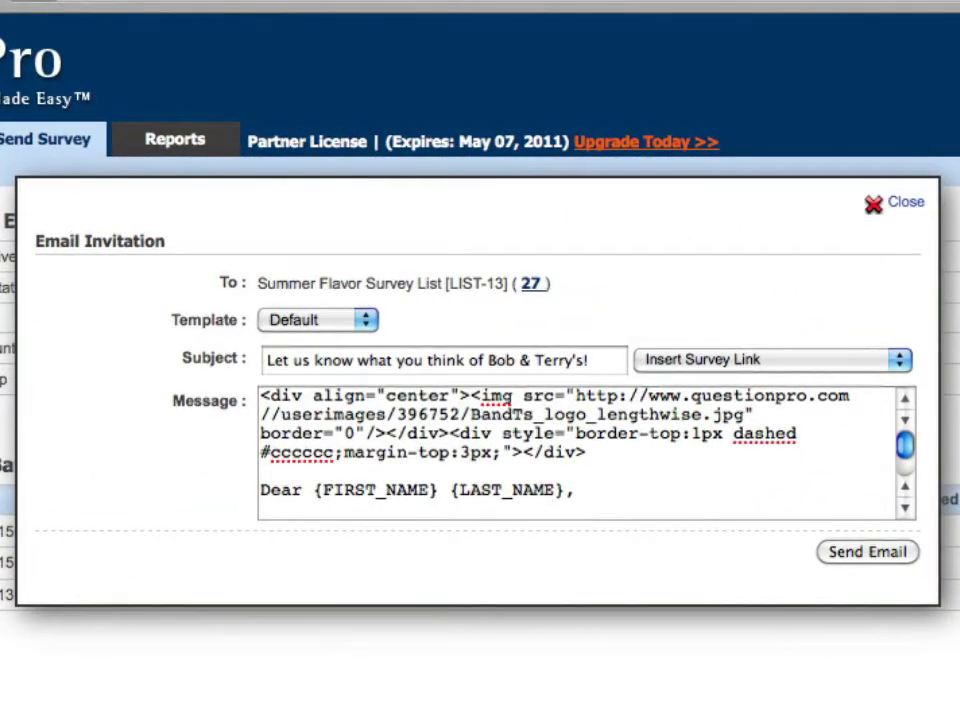
{"action": "left_click", "coordinate": [880, 205]}
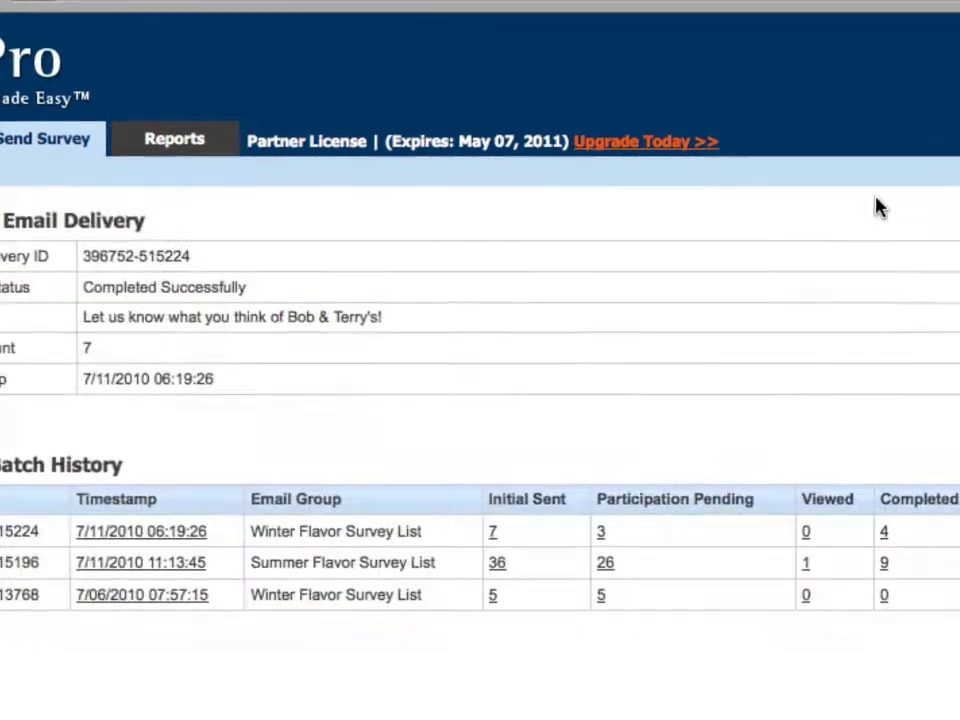